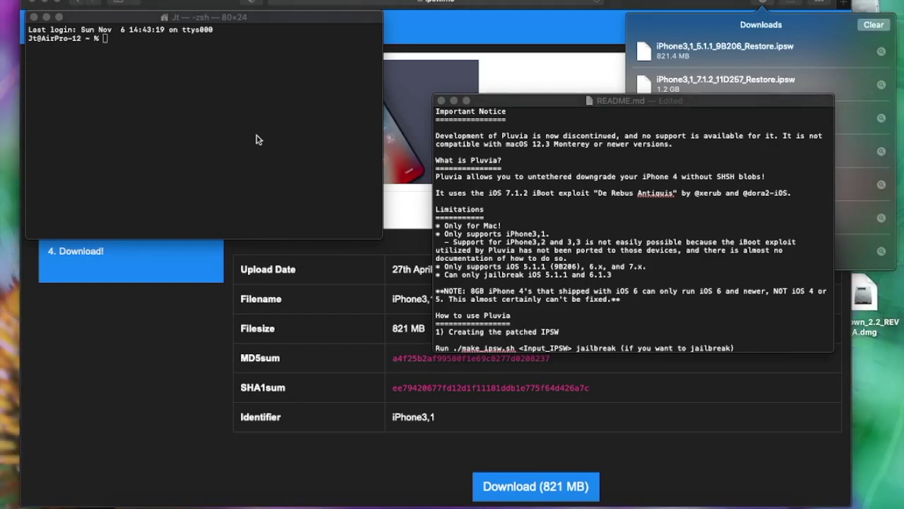
Move the iPhone3,1 5.1.1 restore IPSW from Downloads into Pluvia-main and open that folder.
{"action": "left_click", "coordinate": [258, 139]}
{"action": "type", "text": "."}
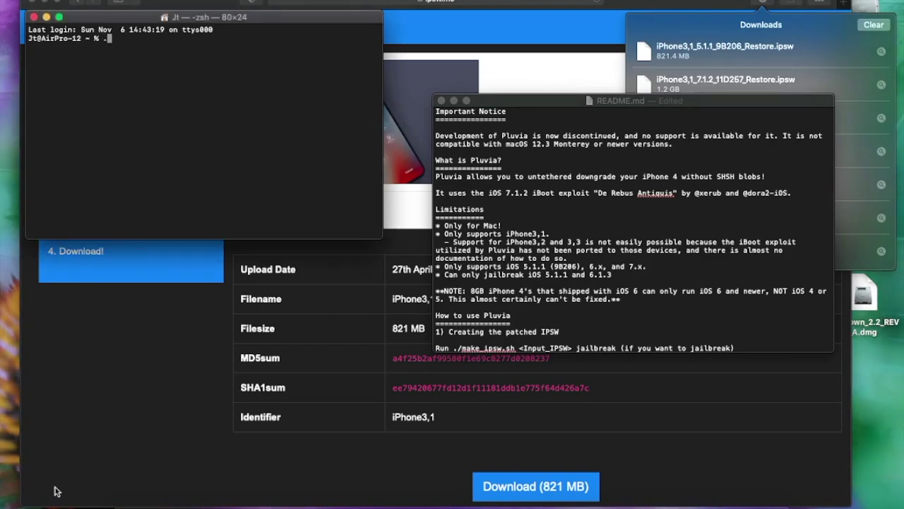
{"action": "left_click", "coordinate": [128, 497]}
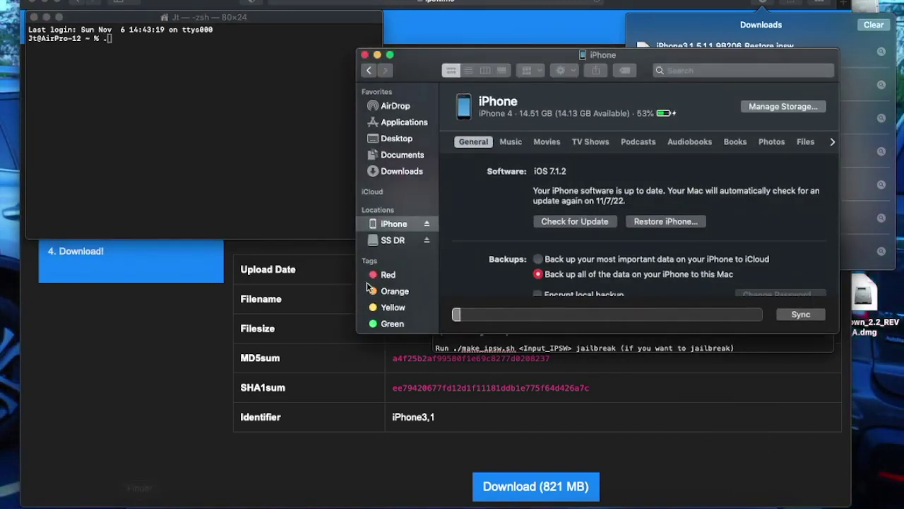
{"action": "left_click", "coordinate": [395, 154]}
{"action": "left_click", "coordinate": [392, 170]}
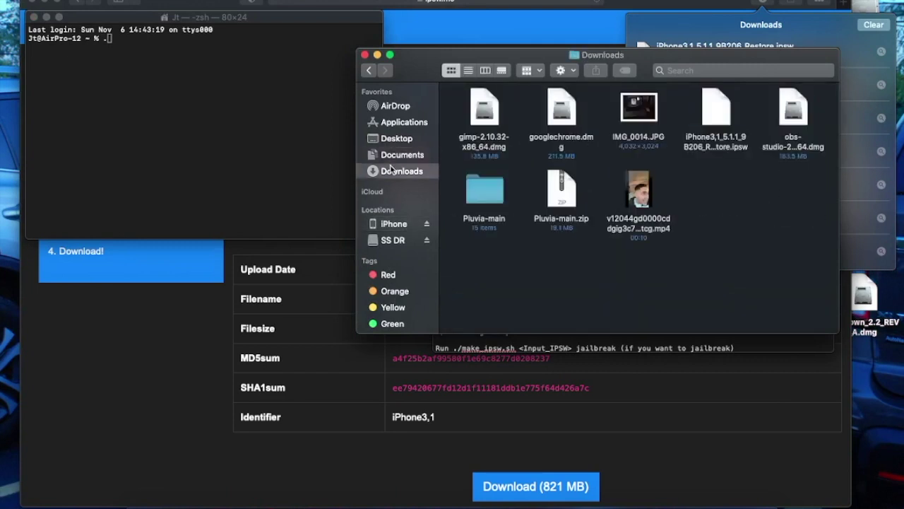
{"action": "left_click_drag", "start_coordinate": [720, 107], "coordinate": [490, 186]}
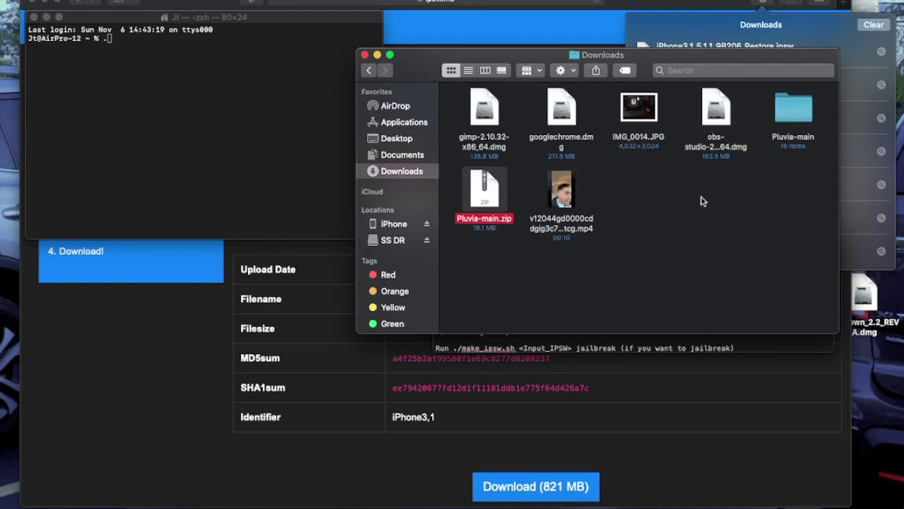
{"action": "double_click", "coordinate": [792, 113]}
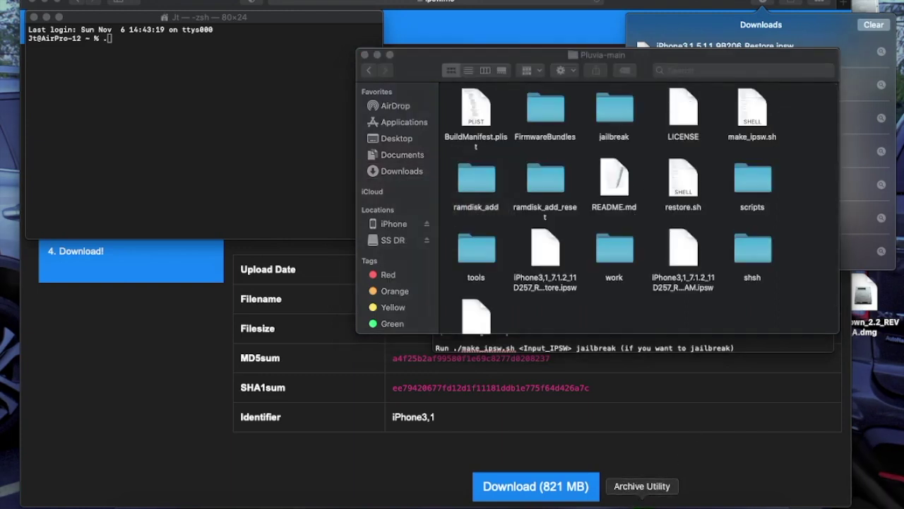
Force-quit Archive Utility and locate the 7.1.2 and 5.1.1 restore IPSWs in Pluvia-main.
{"action": "right_click", "coordinate": [642, 500]}
{"action": "left_click", "coordinate": [654, 478]}
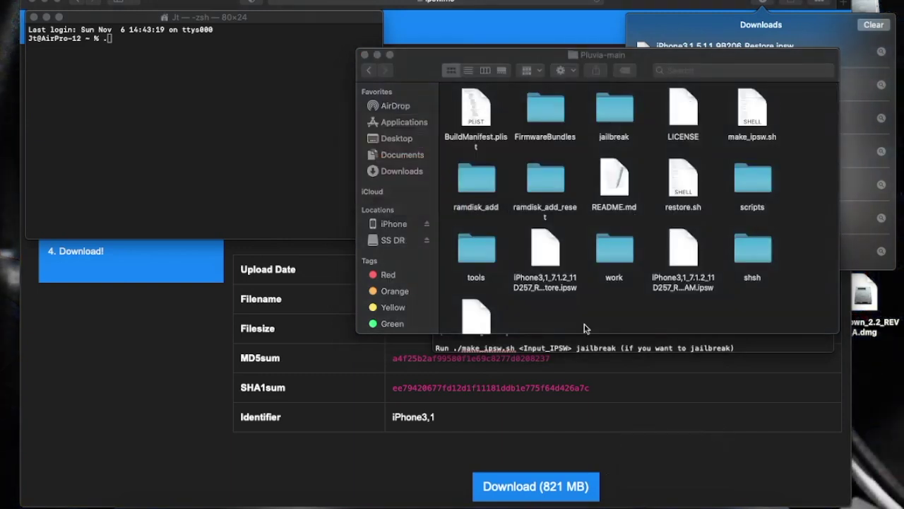
{"action": "scroll", "coordinate": [558, 233], "scroll_direction": "down", "scroll_amount": 1}
{"action": "left_click", "coordinate": [551, 237]}
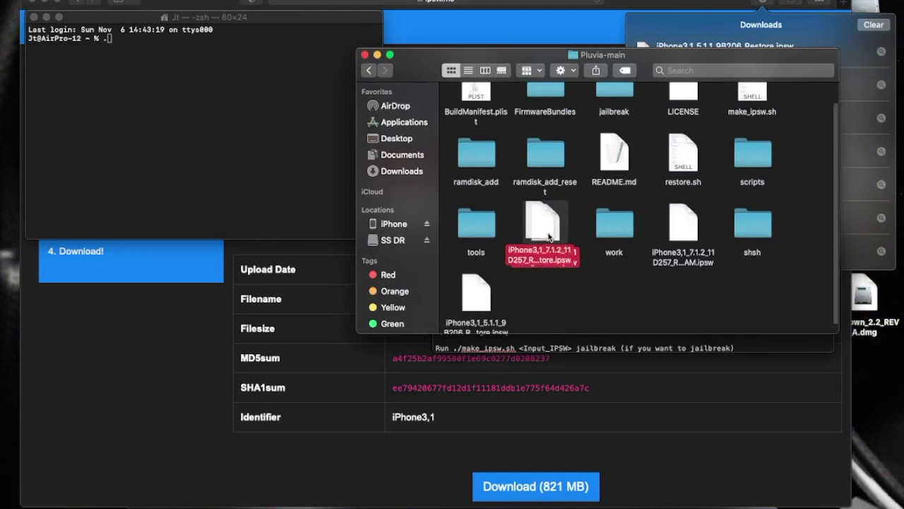
{"action": "scroll", "coordinate": [523, 258], "scroll_direction": "down", "scroll_amount": 1}
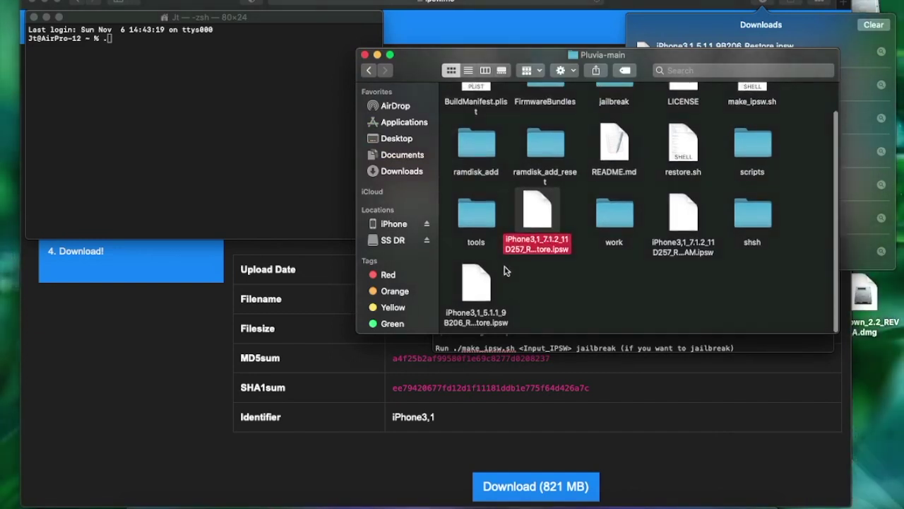
{"action": "left_click", "coordinate": [481, 277]}
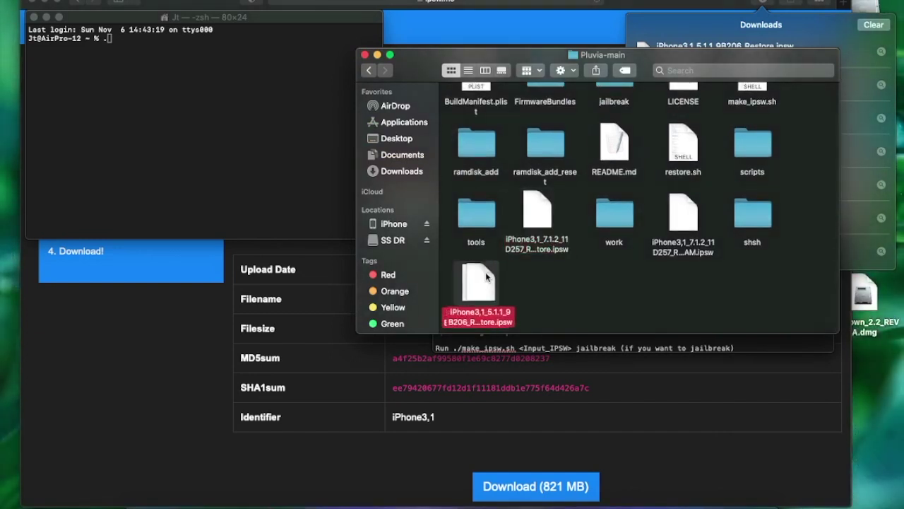
{"action": "left_click", "coordinate": [635, 271]}
Rearrange the IPSW icons in Pluvia-main and move the README window higher up.
{"action": "left_click_drag", "start_coordinate": [678, 209], "coordinate": [809, 300]}
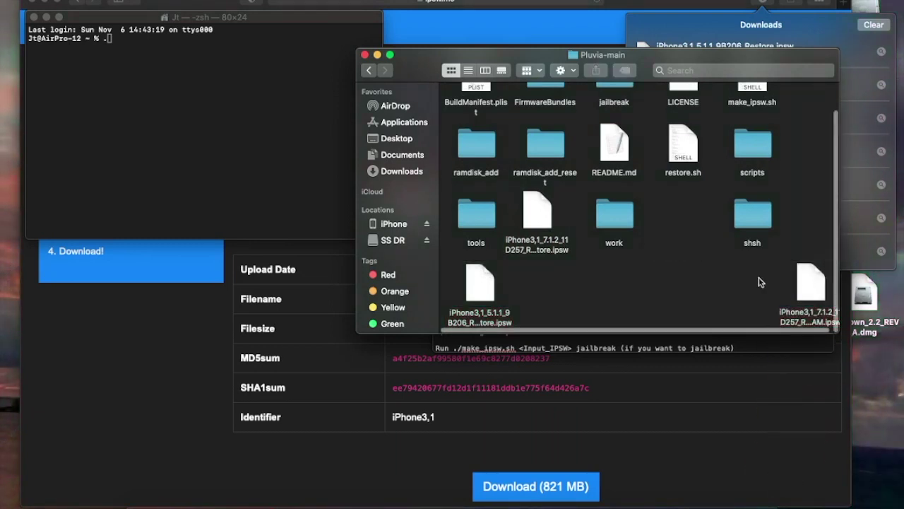
{"action": "left_click_drag", "start_coordinate": [480, 283], "coordinate": [689, 231]}
{"action": "scroll", "coordinate": [684, 218], "scroll_direction": "up", "scroll_amount": 2}
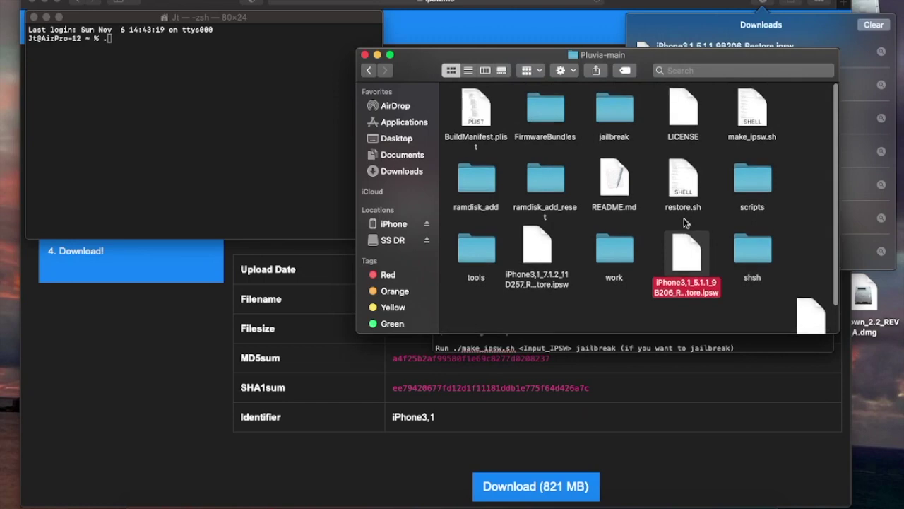
{"action": "left_click_drag", "start_coordinate": [537, 53], "coordinate": [444, 191]}
{"action": "left_click_drag", "start_coordinate": [571, 90], "coordinate": [615, 16]}
{"action": "scroll", "coordinate": [636, 141], "scroll_direction": "down", "scroll_amount": 5}
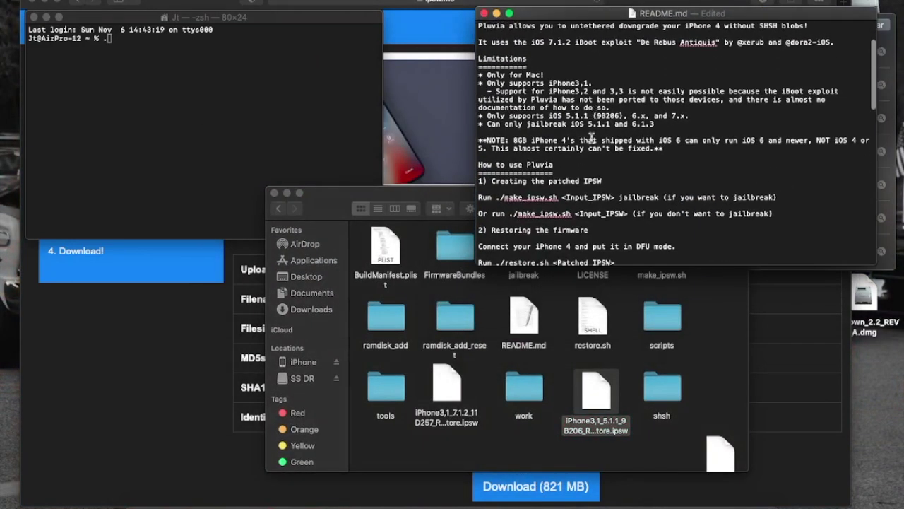
Run ./make_ipsw.sh with the dropped 5.1.1 IPSW path, trimmed at the end, from the home folder.
{"action": "left_click", "coordinate": [305, 94]}
{"action": "type", "text": "."}
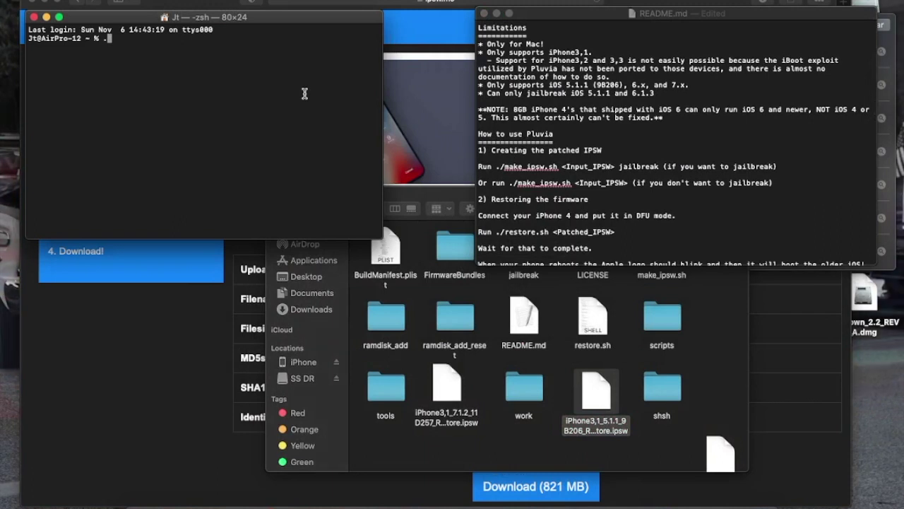
{"action": "type", "text": "/ma"}
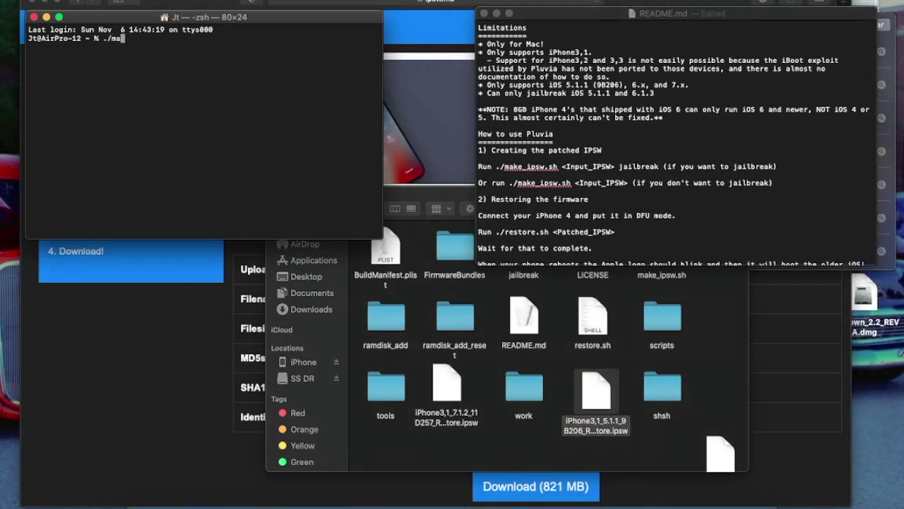
{"action": "type", "text": "ke_ipsw.sh"}
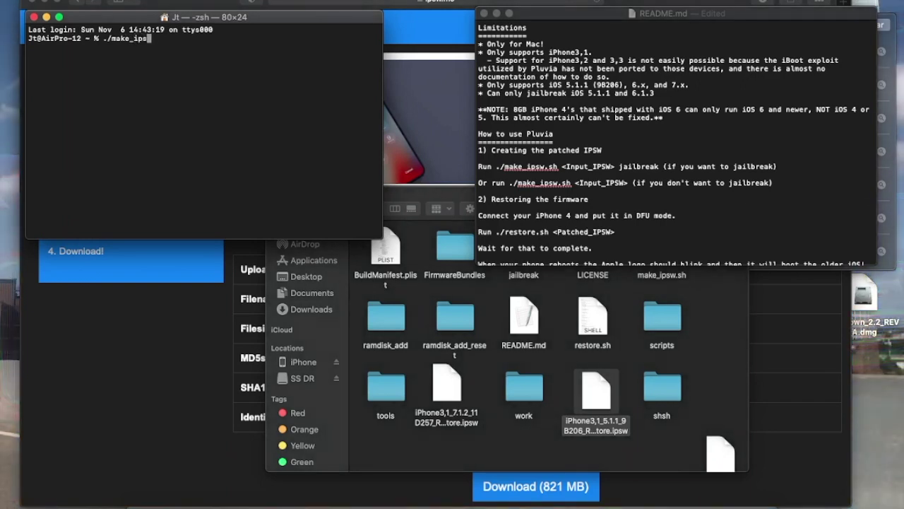
{"action": "left_click", "coordinate": [597, 395]}
{"action": "left_click_drag", "start_coordinate": [636, 202], "coordinate": [613, 216]}
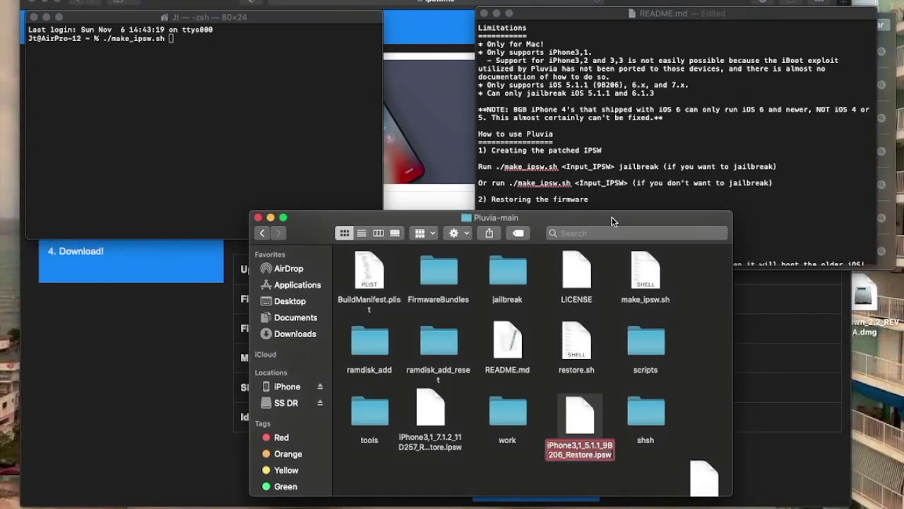
{"action": "left_click_drag", "start_coordinate": [579, 417], "coordinate": [209, 44]}
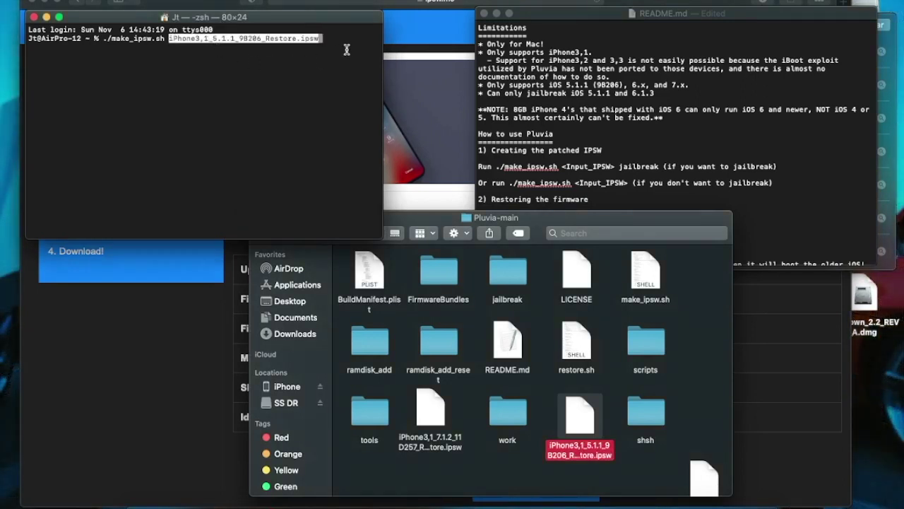
{"action": "key", "text": "Tab"}
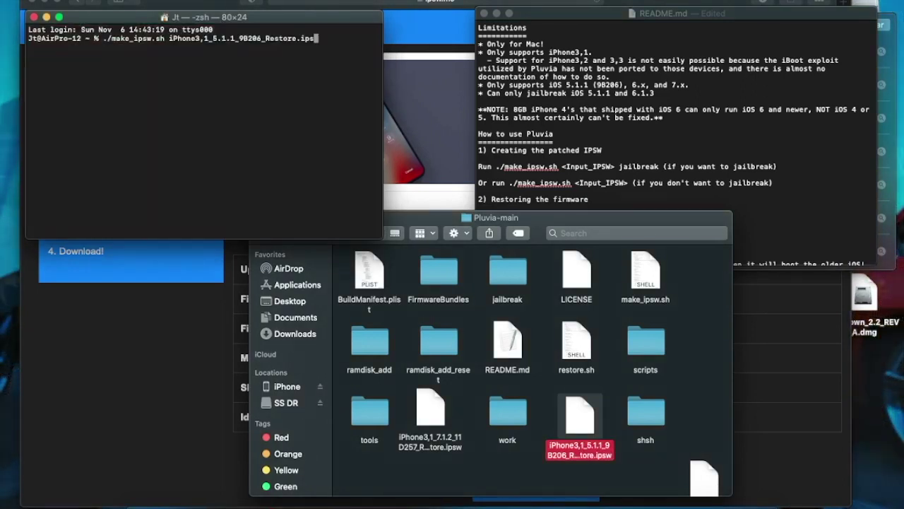
{"action": "key", "text": "BackSpace"}
{"action": "key", "text": "BackSpace"}
{"action": "key", "text": "BackSpace"}
{"action": "key", "text": "BackSpace"}
{"action": "key", "text": "BackSpace"}
{"action": "key", "text": "BackSpace"}
{"action": "key", "text": "BackSpace"}
{"action": "key", "text": "BackSpace"}
{"action": "key", "text": "BackSpace"}
{"action": "key", "text": "BackSpace"}
{"action": "key", "text": "BackSpace"}
{"action": "key", "text": "BackSpace"}
{"action": "key", "text": "BackSpace"}
{"action": "key", "text": "BackSpace"}
{"action": "key", "text": "BackSpace"}
{"action": "key", "text": "BackSpace"}
{"action": "key", "text": "BackSpace"}
{"action": "key", "text": "BackSpace"}
{"action": "key", "text": "BackSpace"}
{"action": "key", "text": "BackSpace"}
{"action": "key", "text": "BackSpace"}
{"action": "key", "text": "BackSpace"}
{"action": "key", "text": "BackSpace"}
{"action": "key", "text": "BackSpace"}
{"action": "key", "text": "BackSpace"}
{"action": "key", "text": "BackSpace"}
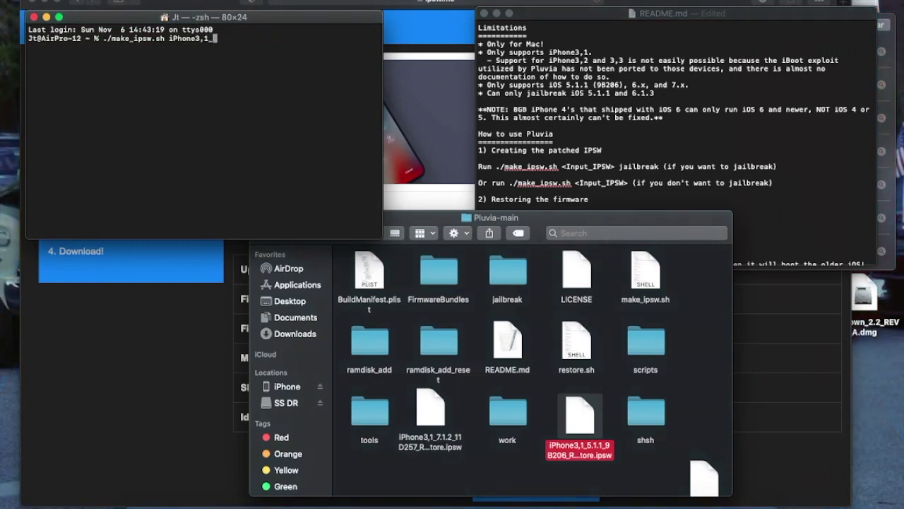
{"action": "key", "text": "Return"}
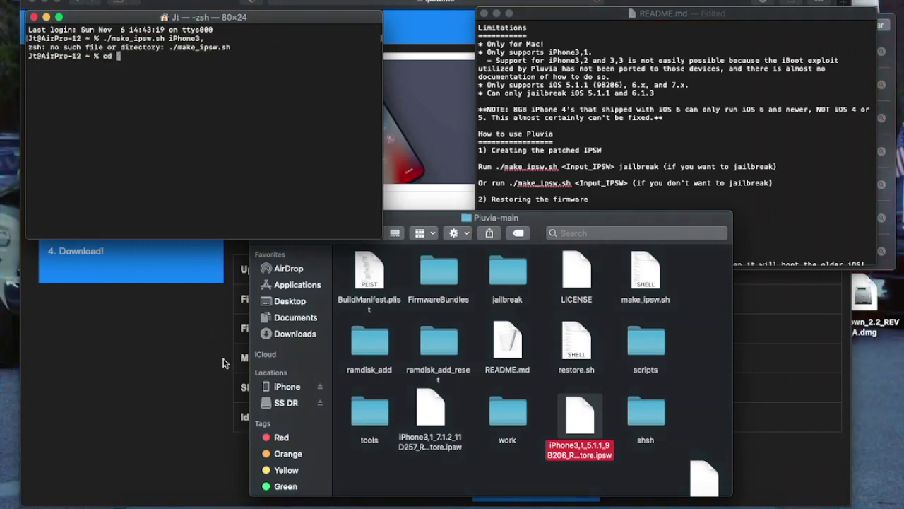
Change Terminal's working directory to the Pluvia-main folder with cd.
{"action": "left_click", "coordinate": [303, 335]}
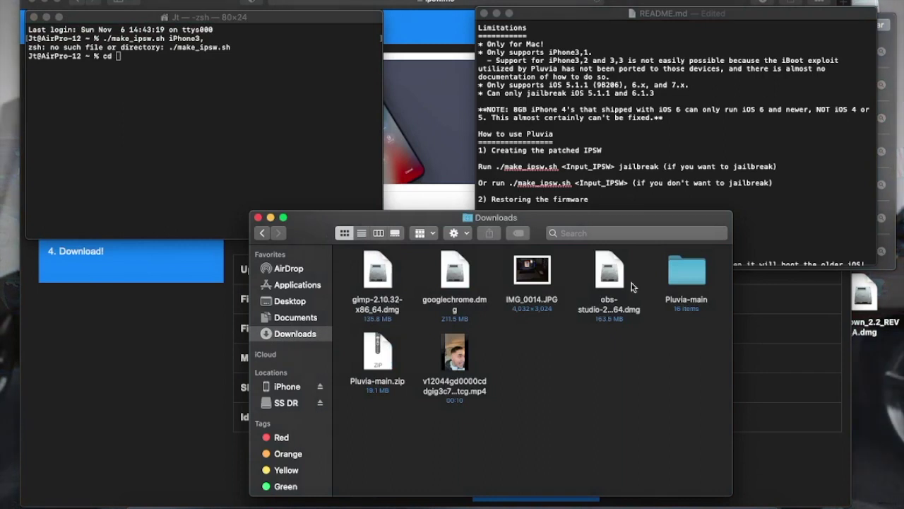
{"action": "left_click", "coordinate": [685, 281]}
{"action": "type", "text": "cd"}
{"action": "left_click_drag", "start_coordinate": [686, 281], "coordinate": [296, 137]}
{"action": "key", "text": "Return"}
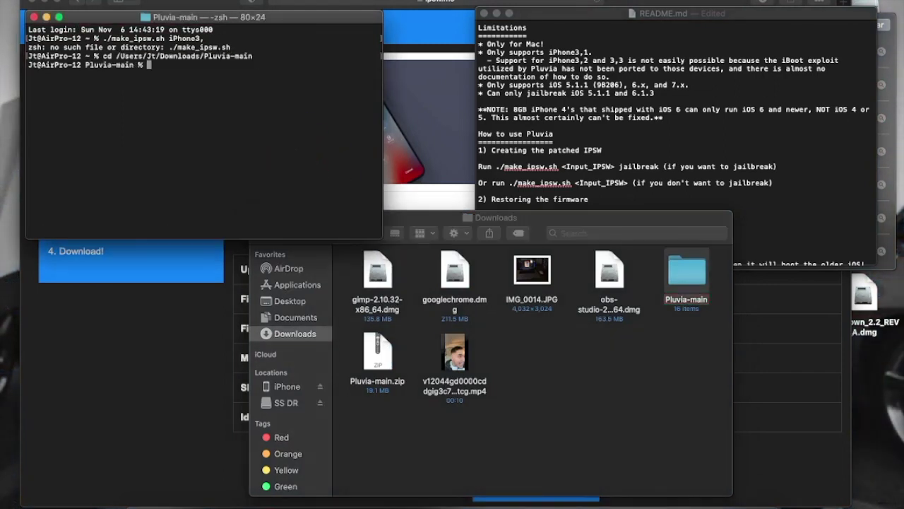
Run ./make_ipsw.sh on iPhone3,1_5.1.1_9B206_Restore.ipsw from inside Pluvia-main.
{"action": "double_click", "coordinate": [678, 270]}
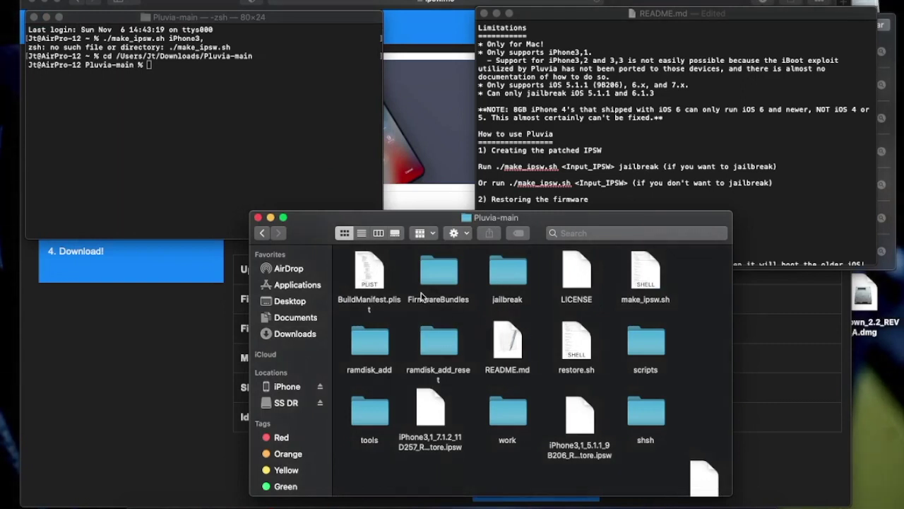
{"action": "key", "text": "Right"}
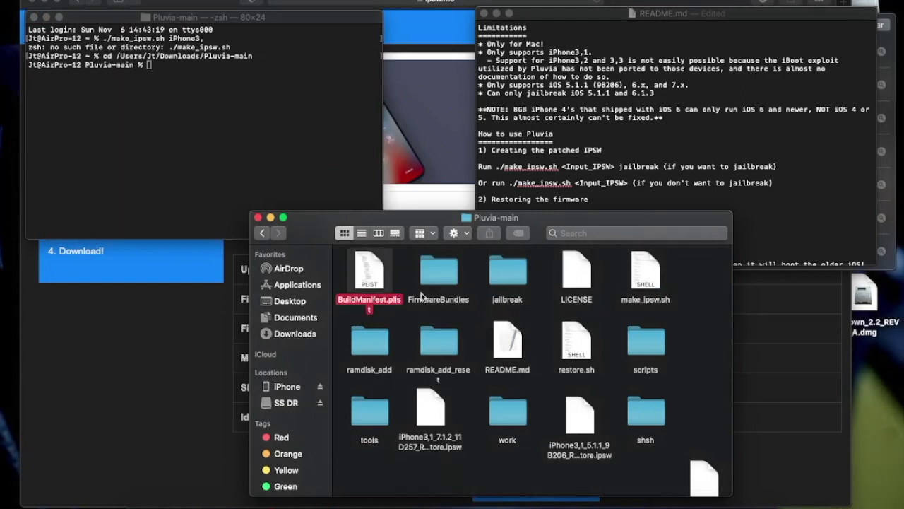
{"action": "left_click", "coordinate": [293, 145]}
{"action": "type", "text": "./make_i"}
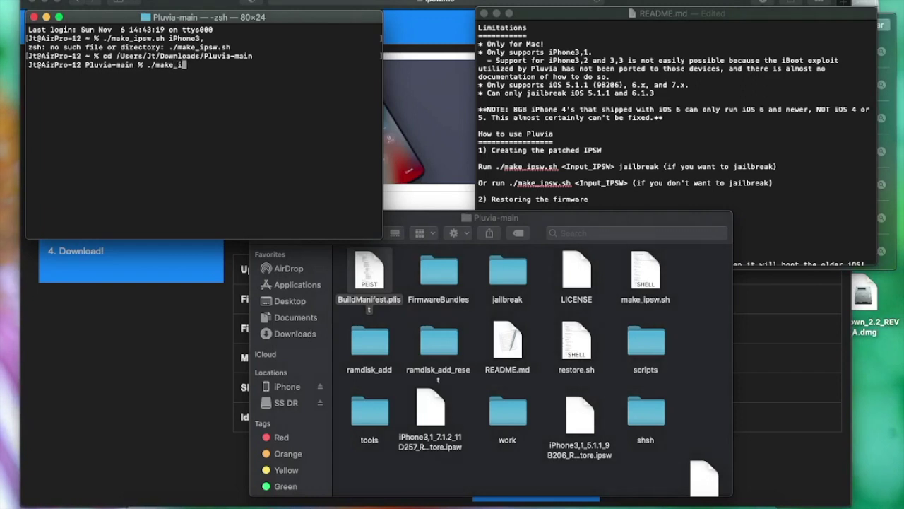
{"action": "type", "text": "psw"}
{"action": "key", "text": "Tab"}
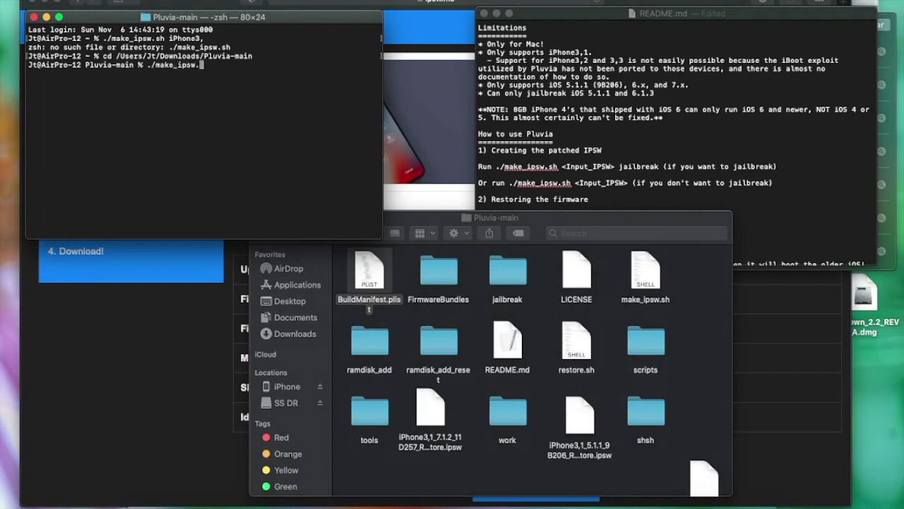
{"action": "type", "text": "iPhone3,1_5.1.1_9B206_Restore.ipsw"}
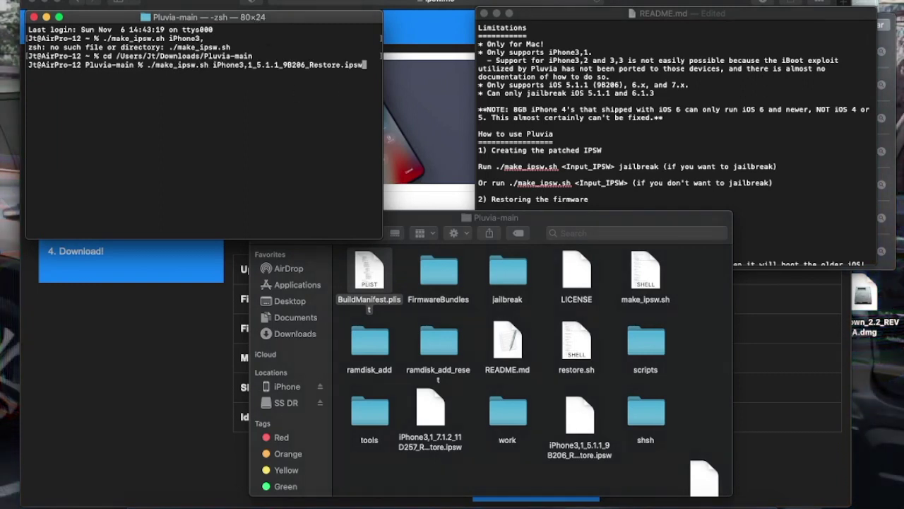
{"action": "key", "text": "Return"}
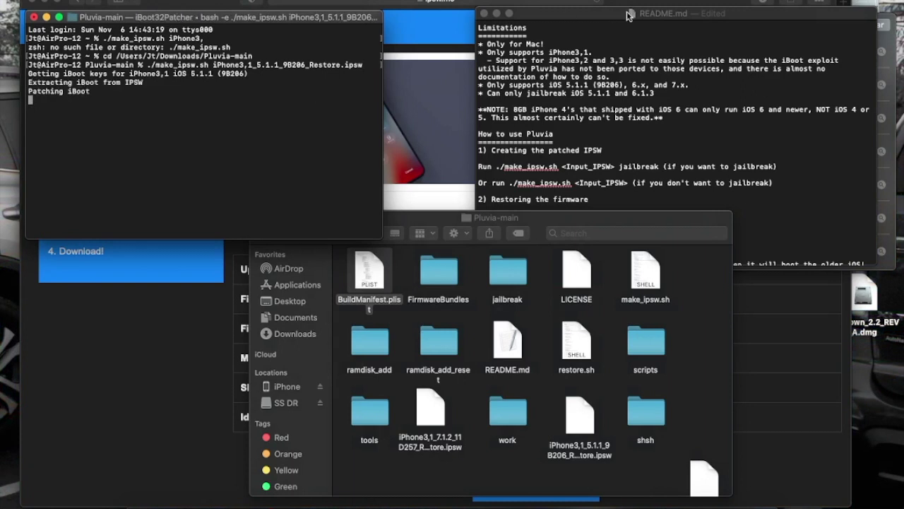
Scroll the README to the restore instructions while make_ipsw.sh fetches keys and patches iBoot.
{"action": "scroll", "coordinate": [650, 154], "scroll_direction": "down", "scroll_amount": 3}
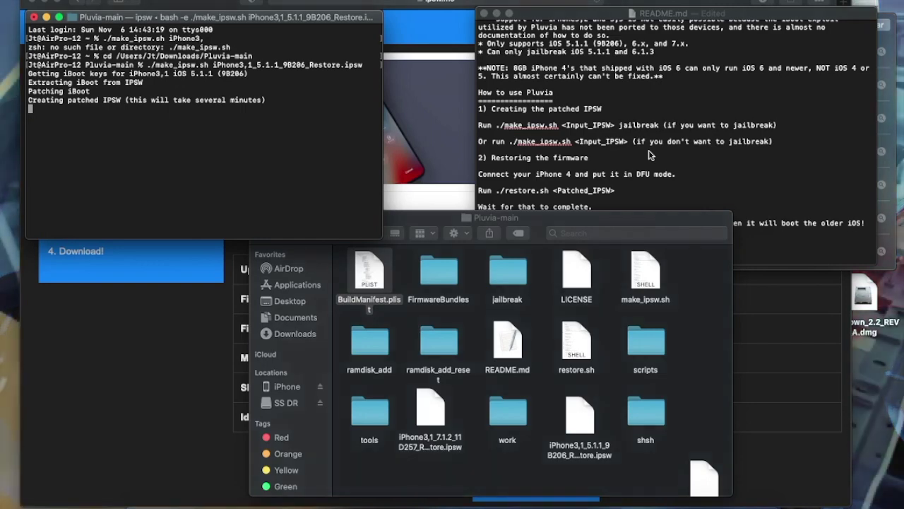
{"action": "left_click", "coordinate": [650, 154]}
{"action": "scroll", "coordinate": [650, 154], "scroll_direction": "down", "scroll_amount": 6}
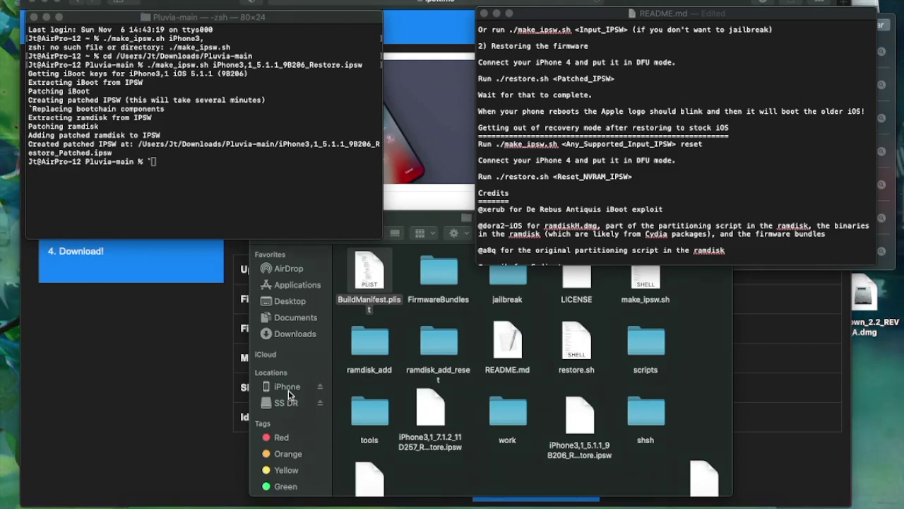
Enter ./restore.sh at the prompt and bring the patched IPSW into view in Pluvia-main.
{"action": "left_click", "coordinate": [272, 187]}
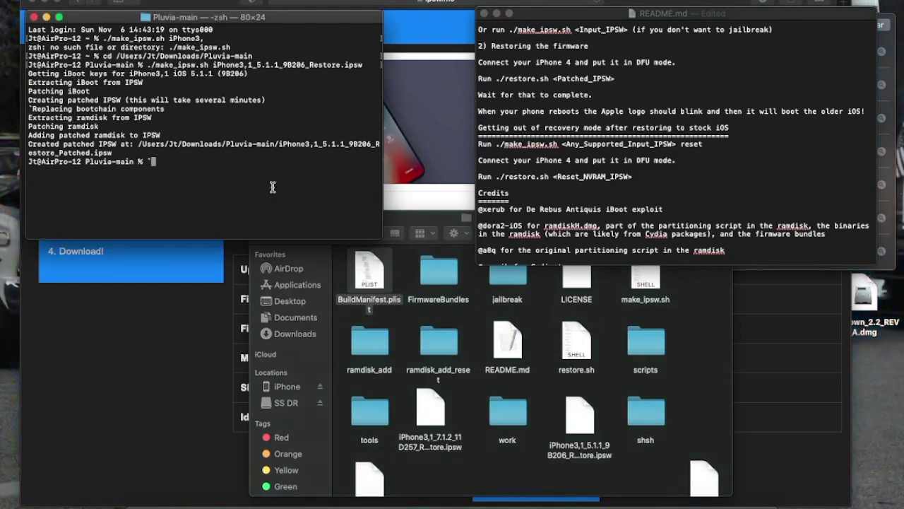
{"action": "type", "text": "./restore"}
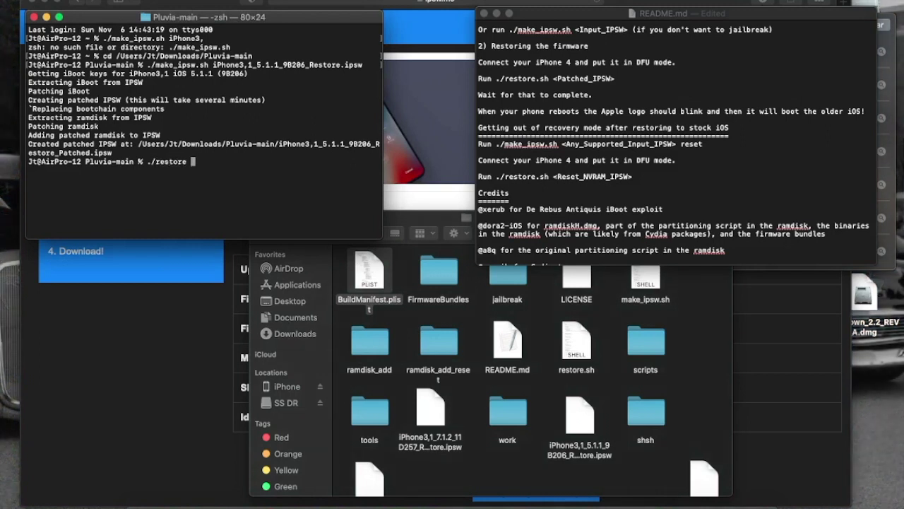
{"action": "key", "text": "BackSpace"}
{"action": "type", "text": ".sh"}
{"action": "left_click", "coordinate": [439, 380]}
{"action": "scroll", "coordinate": [440, 380], "scroll_direction": "down", "scroll_amount": 2}
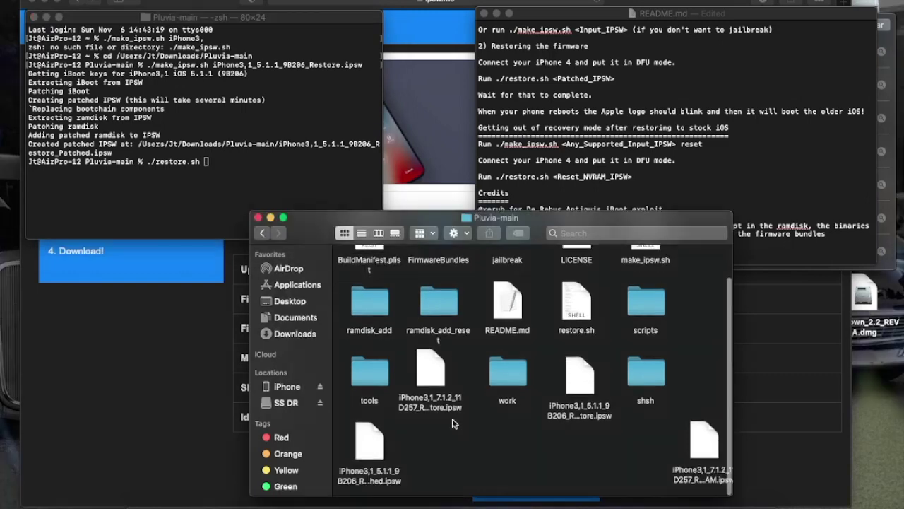
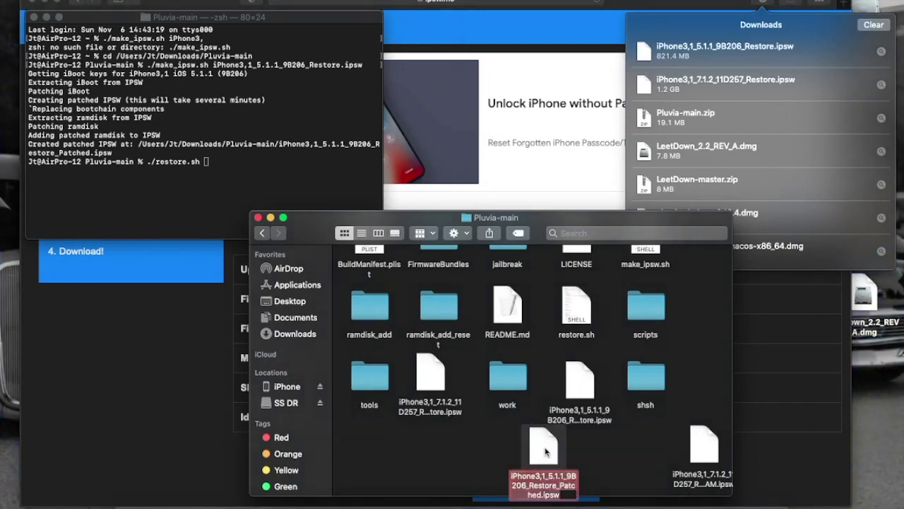
Drop iPhone3,1_5.1.1_9B206_Restore_Patched.ipsw into Terminal as the ./restore.sh argument.
{"action": "left_click_drag", "start_coordinate": [545, 452], "coordinate": [293, 148]}
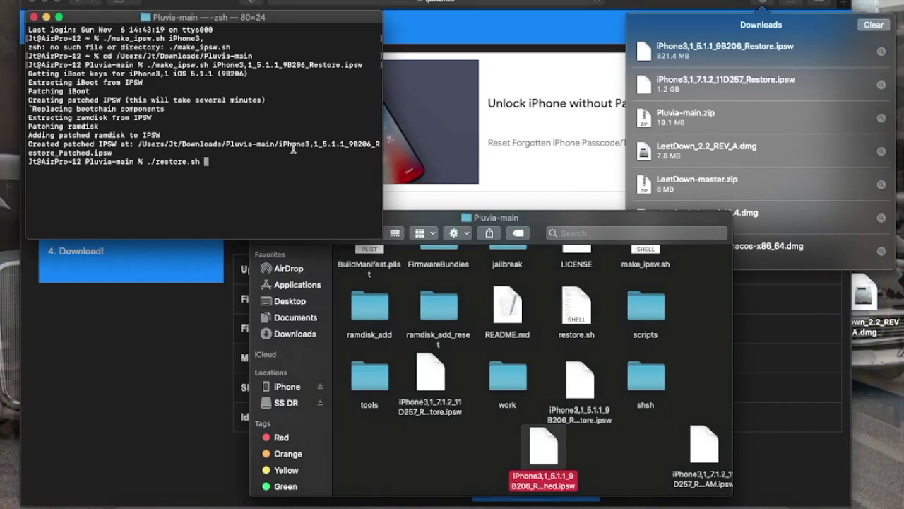
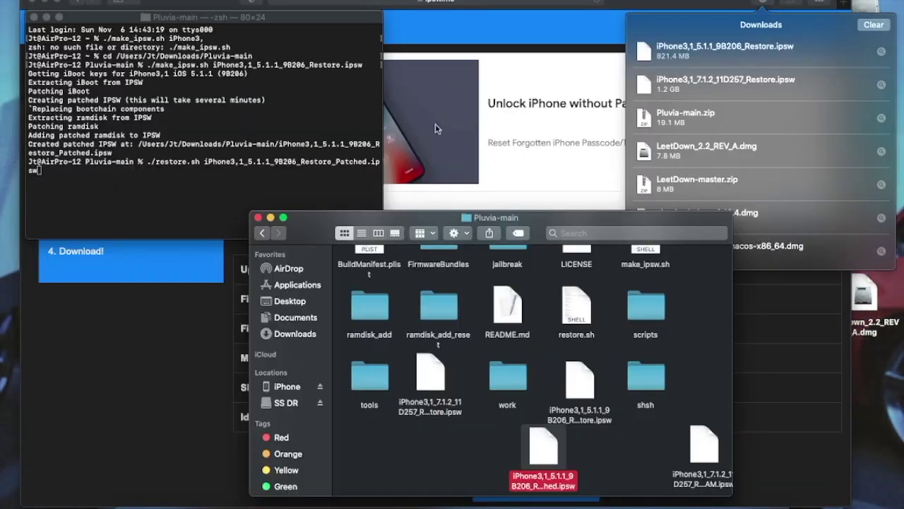
Bring the Untitled TextEdit note with the video's Checkra1n, LeetDown and IPSW links forward.
{"action": "left_click", "coordinate": [627, 504]}
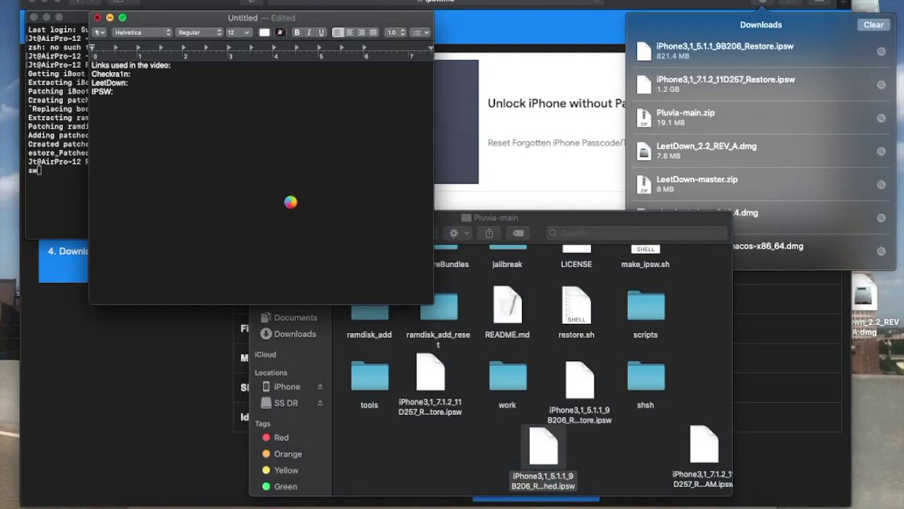
Discard the Untitled links note with Don't Save.
{"action": "left_click", "coordinate": [163, 213]}
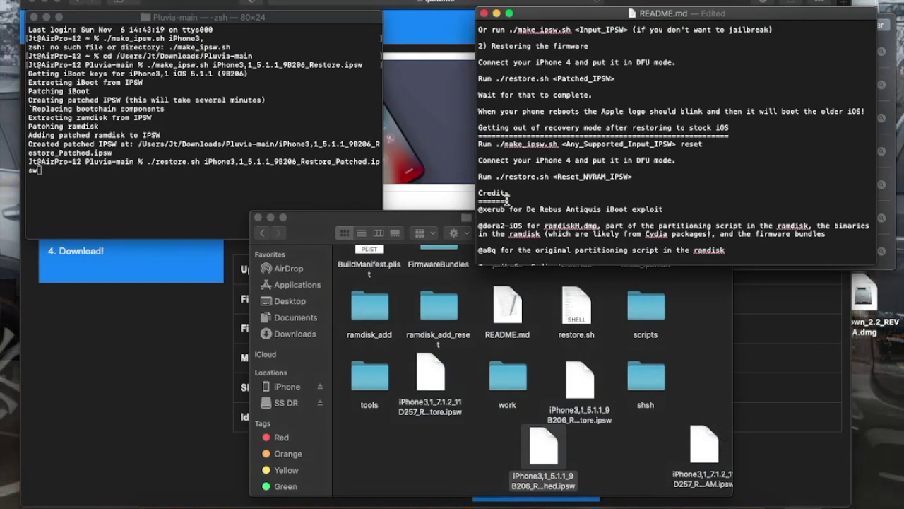
Scroll through README.md to review the firmware-restoring and recovery-mode instructions.
{"action": "scroll", "coordinate": [506, 201], "scroll_direction": "down", "scroll_amount": 1}
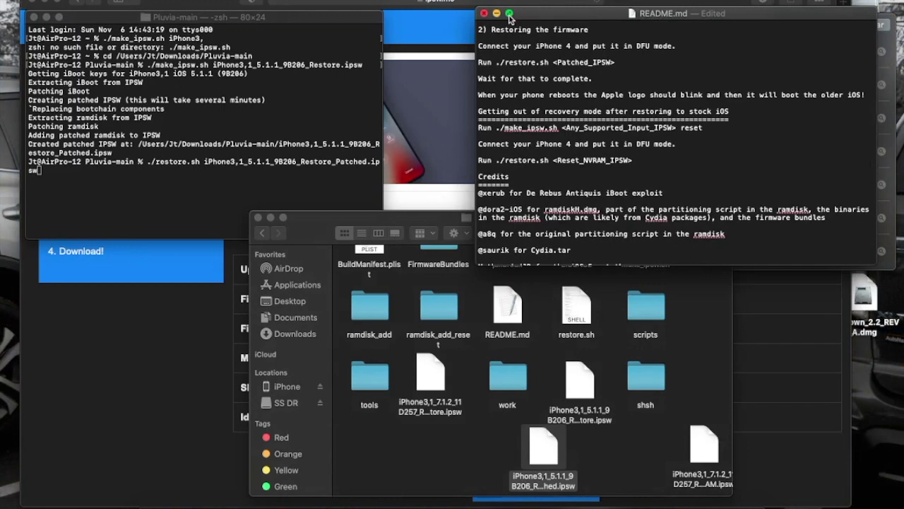
{"action": "scroll", "coordinate": [547, 165], "scroll_direction": "up", "scroll_amount": 3}
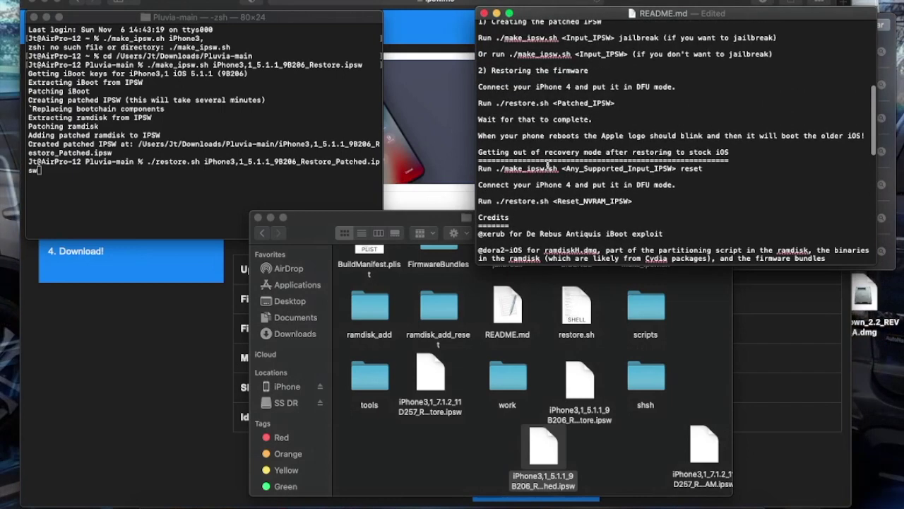
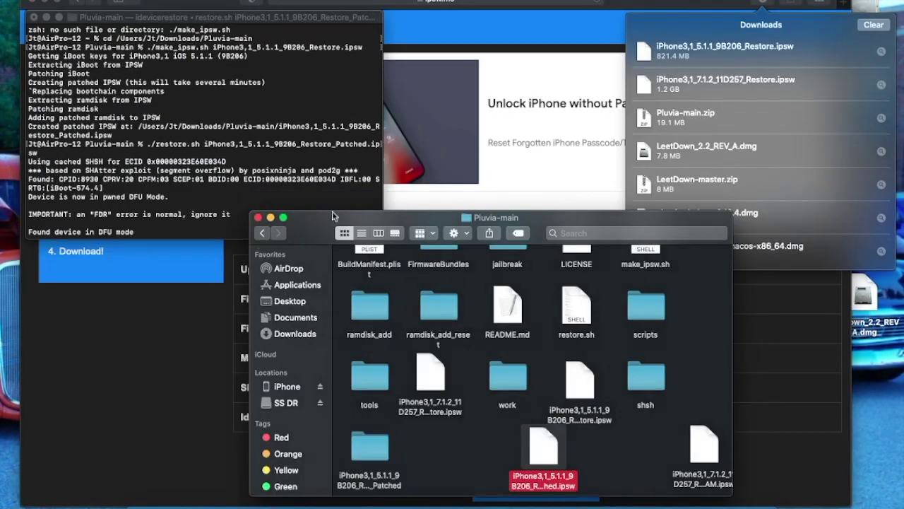
Move the Pluvia-main Finder window up and to the right, out of the way.
{"action": "left_click_drag", "start_coordinate": [329, 224], "coordinate": [478, 138]}
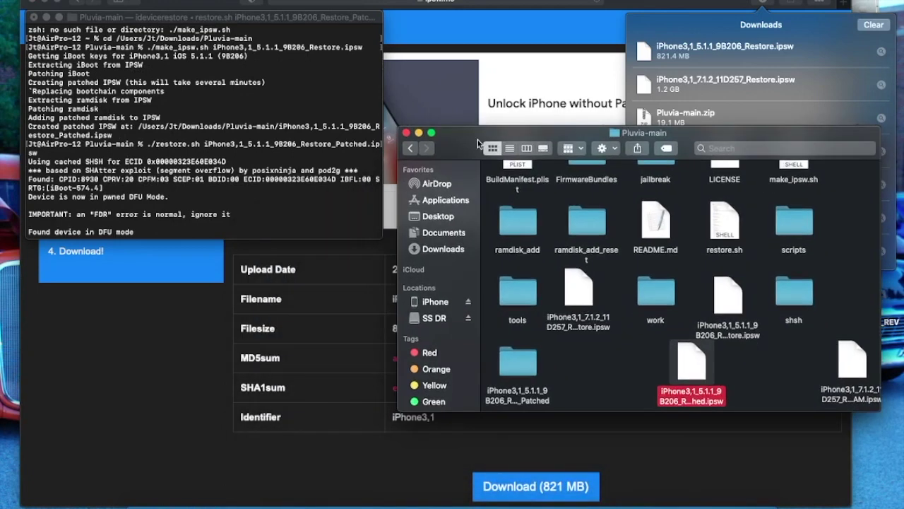